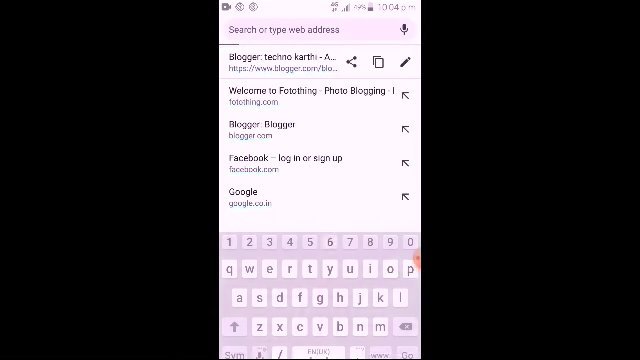
pyautogui.click(249, 255)
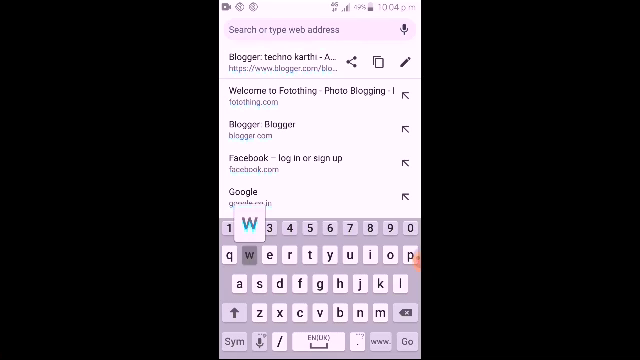
pyautogui.write('w')
pyautogui.click(249, 255)
pyautogui.click(358, 341)
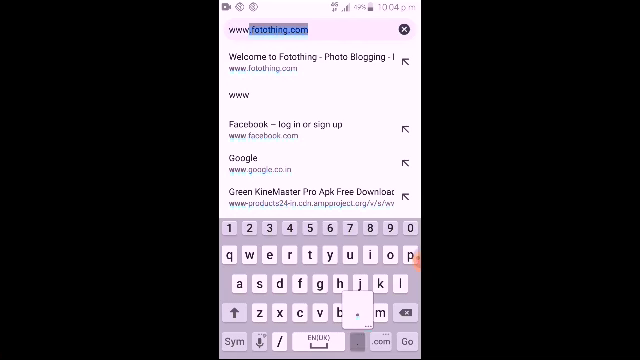
pyautogui.click(339, 312)
pyautogui.click(400, 283)
pyautogui.write('bl')
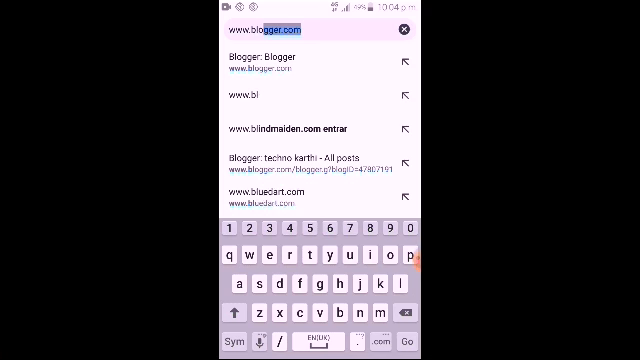
pyautogui.click(370, 255)
pyautogui.click(407, 341)
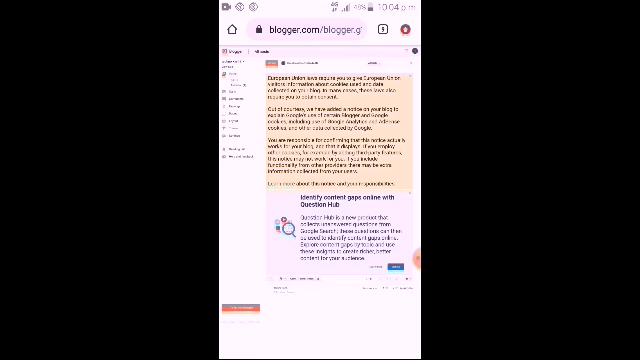
pyautogui.scroll(5, 320, 150)
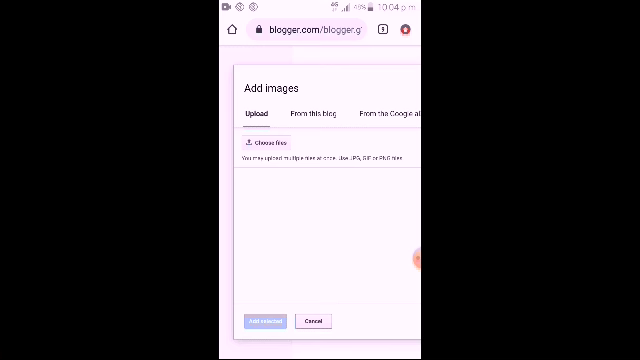
# Upload the car photo from the phone's Capture album and add it to the post body.
pyautogui.click(268, 142)
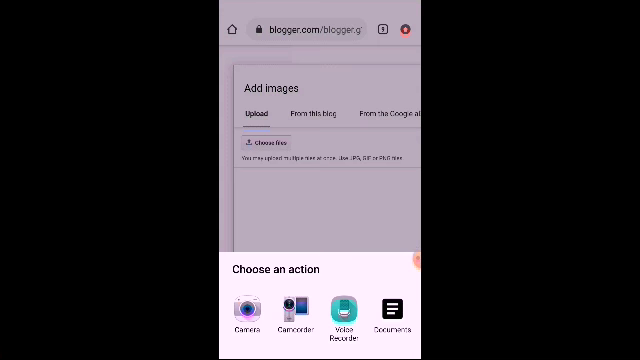
pyautogui.click(392, 310)
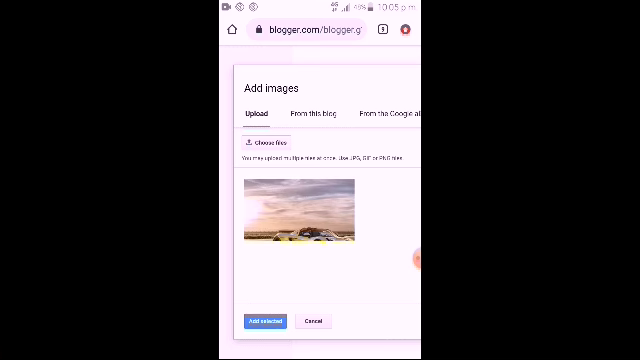
pyautogui.click(265, 321)
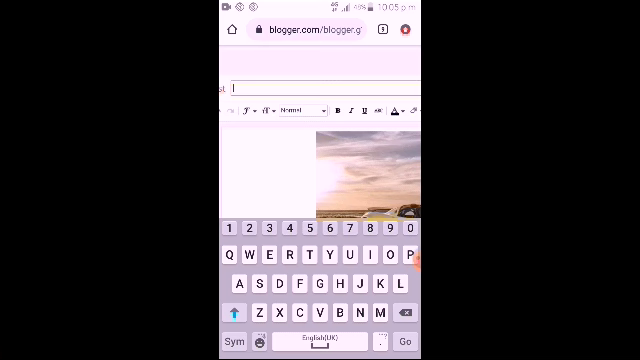
pyautogui.write('He')
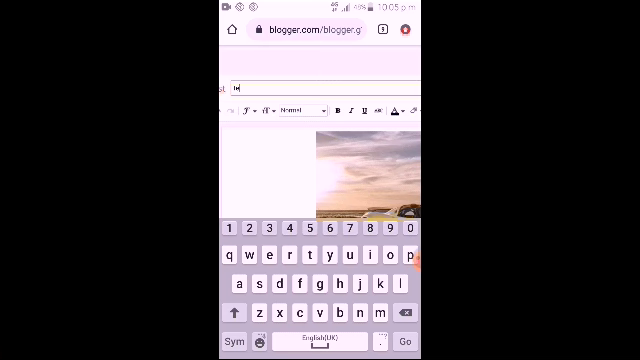
pyautogui.write('hno ka')
pyautogui.write('hi')
pyautogui.write('y')
# Title the post "techno karthi", removing the stray trailing characters.
pyautogui.press('Return')
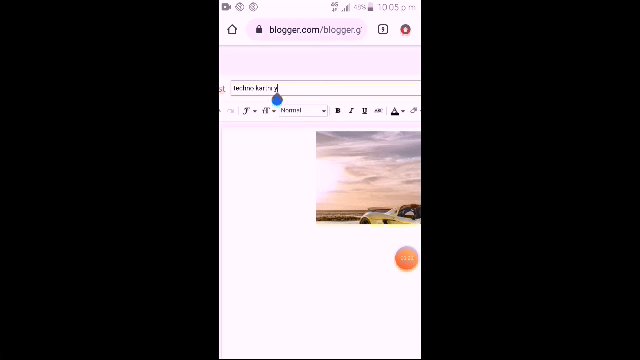
pyautogui.click(278, 88)
pyautogui.press('BackSpace')
pyautogui.press('BackSpace')
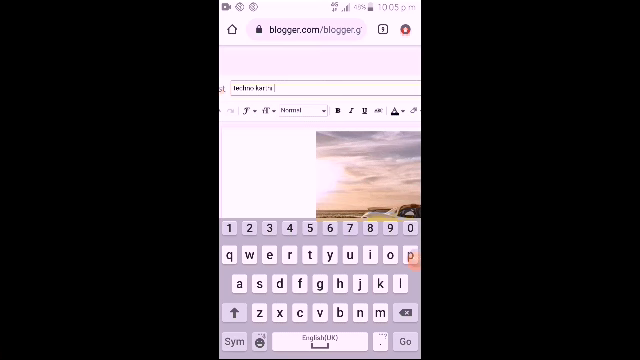
pyautogui.hscroll(4, 320, 120)
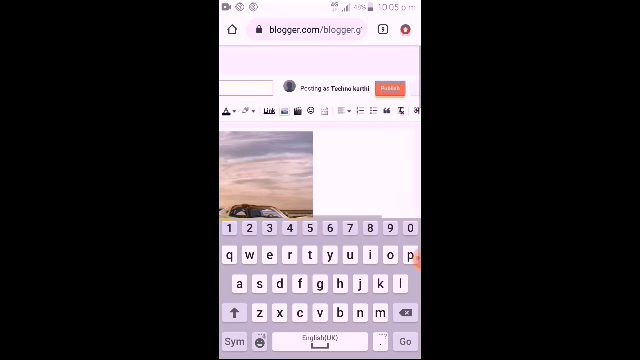
pyautogui.hscroll(4, 320, 150)
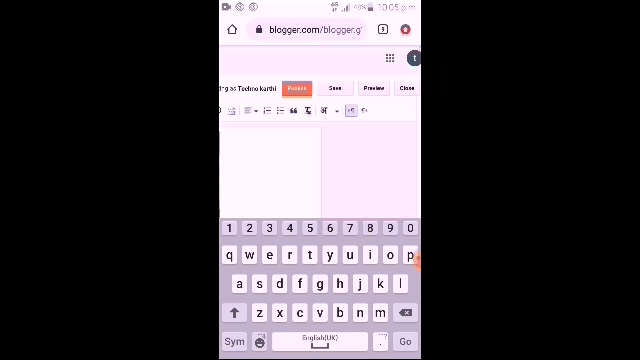
# Save the post and close the editor to return to All posts.
pyautogui.click(335, 88)
pyautogui.click(406, 88)
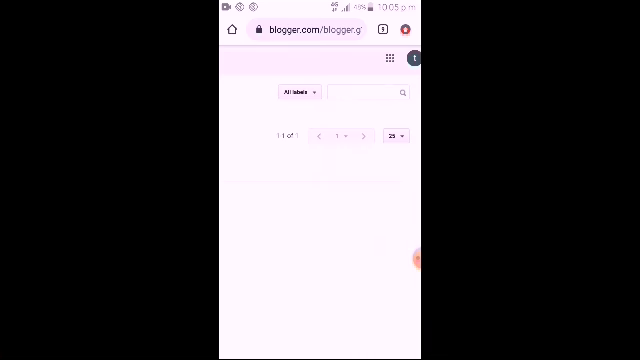